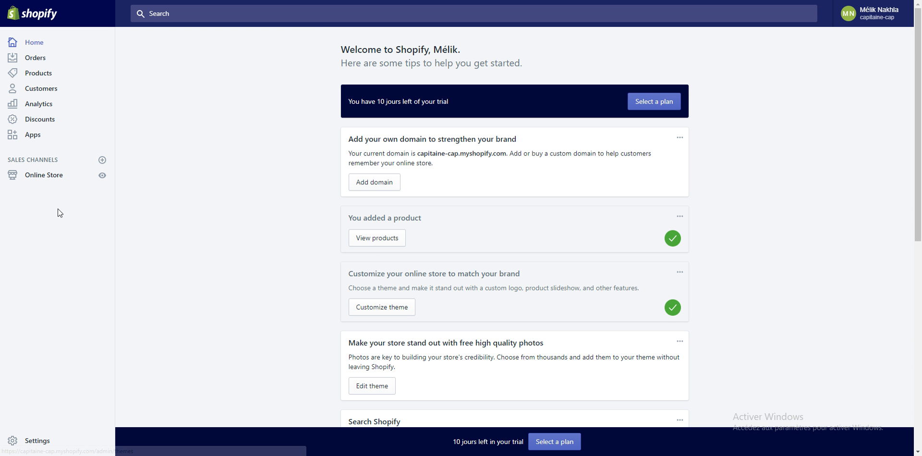
- Open the online store's Preferences page at the Google Analytics section
{"action": "left_click", "coordinate": [56, 184]}
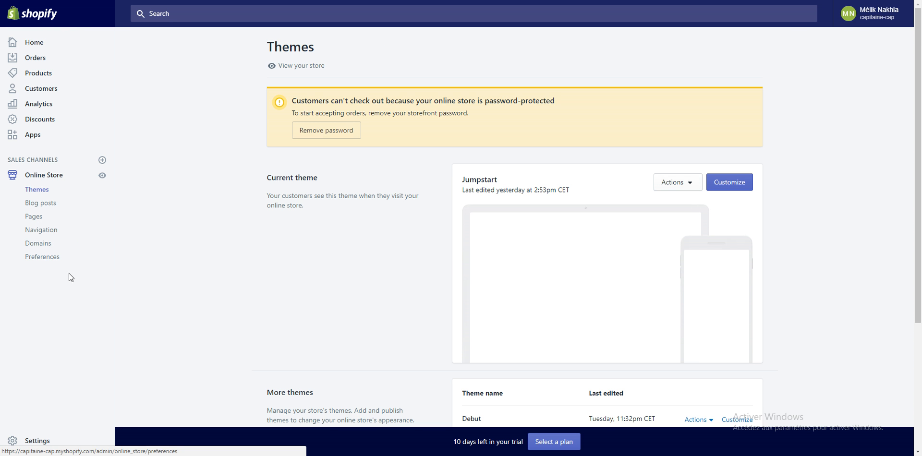
{"action": "left_click", "coordinate": [61, 258]}
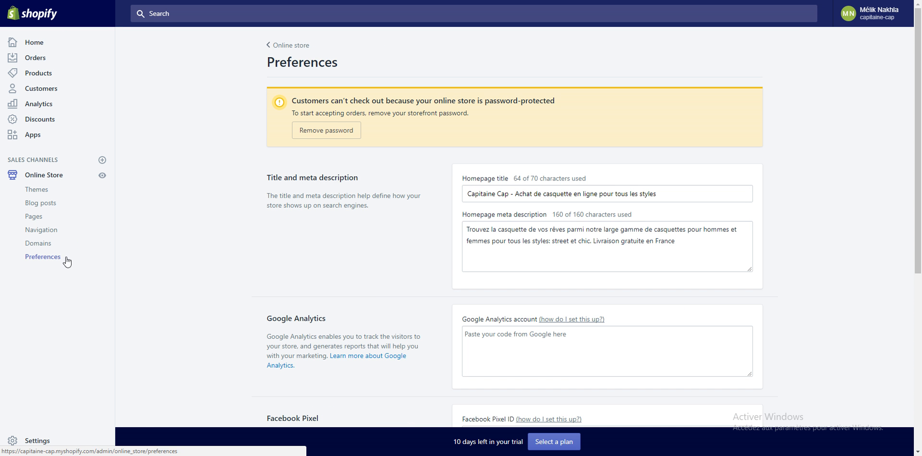
{"action": "scroll", "coordinate": [495, 274], "scroll_direction": "down", "scroll_amount": 2}
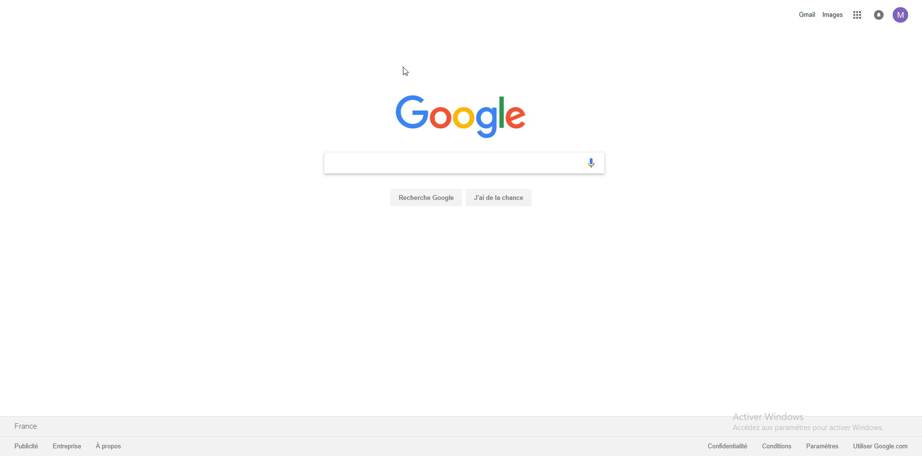
- Search Google for "google analytics", open the official Google Analytics site and start signing up for an account
{"action": "type", "text": "google an"}
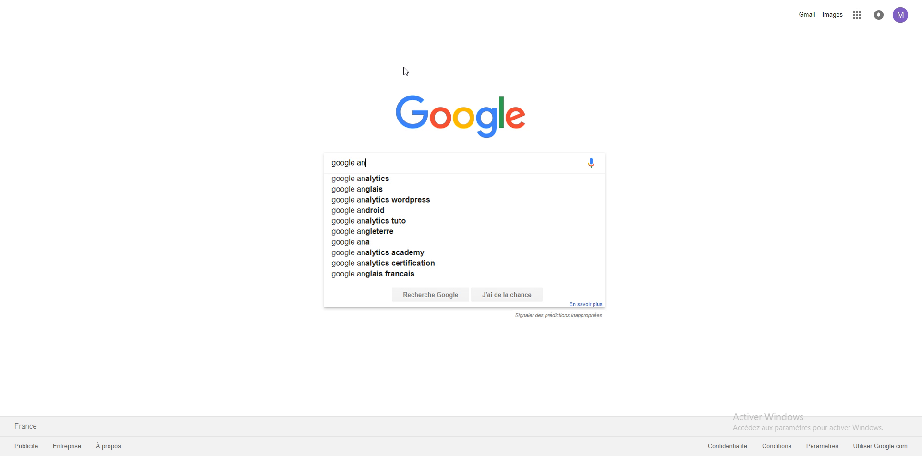
{"action": "type", "text": "alytics"}
{"action": "key", "text": "Return"}
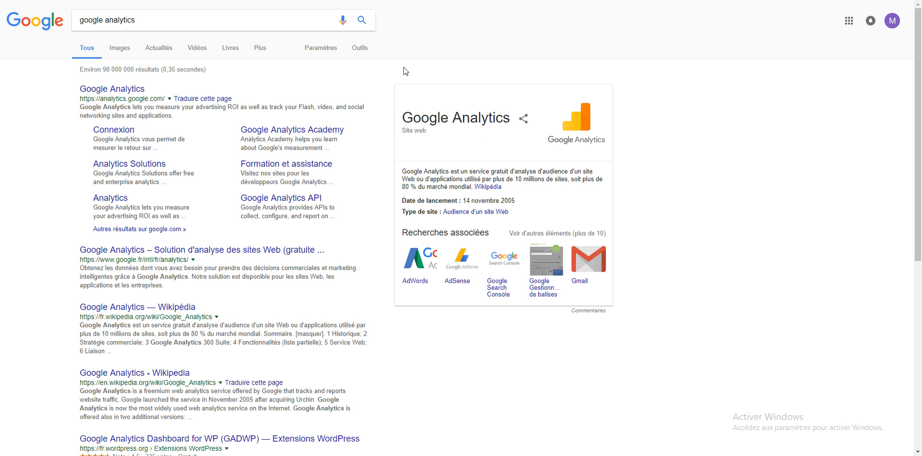
{"action": "left_click", "coordinate": [126, 92]}
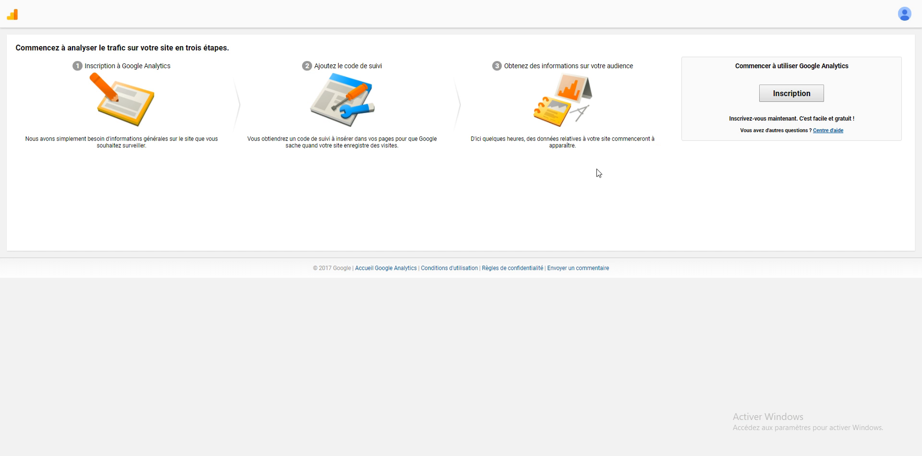
{"action": "left_click", "coordinate": [793, 95]}
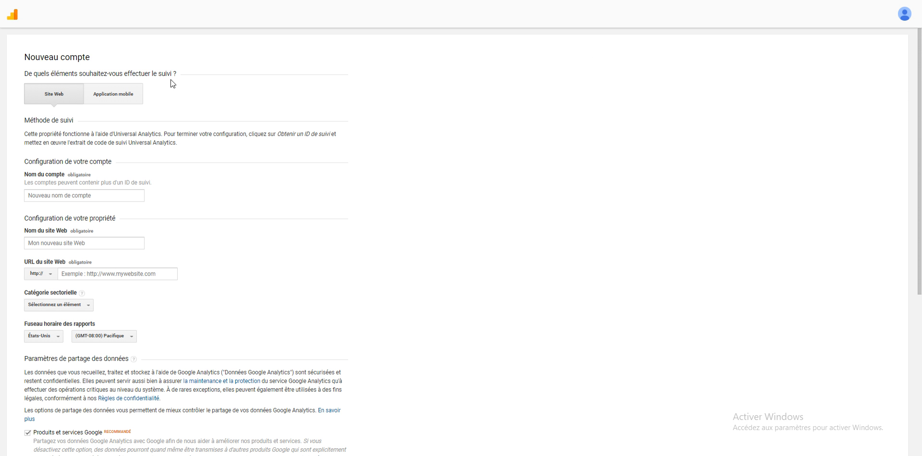
- Name the new Analytics account "Mon compte" and dismiss the Facebook notification
{"action": "left_click", "coordinate": [67, 196]}
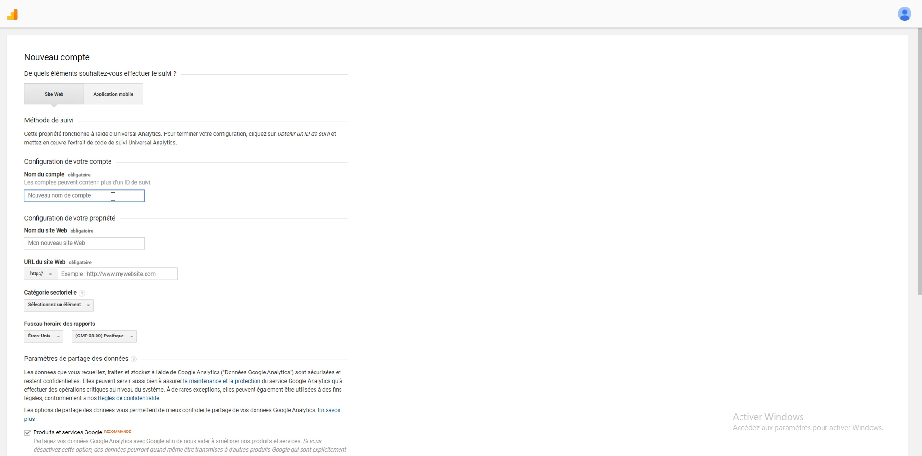
{"action": "type", "text": "C"}
{"action": "type", "text": "on compt"}
{"action": "type", "text": "e"}
{"action": "key", "text": "Tab"}
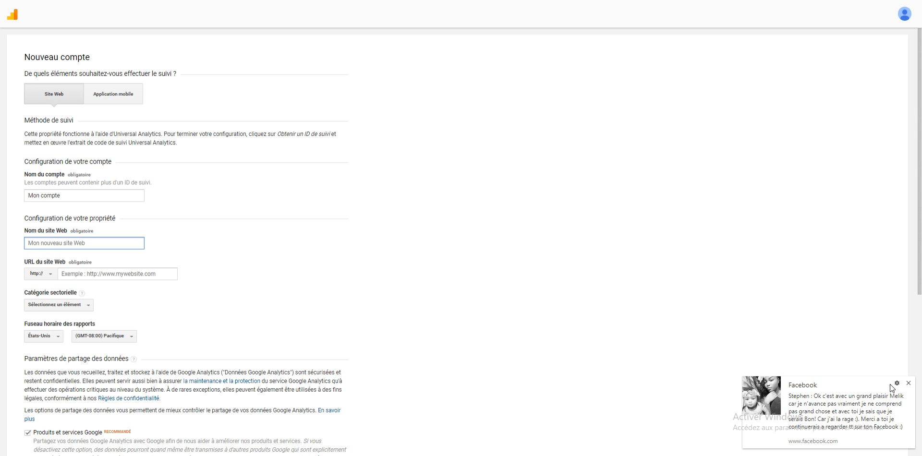
{"action": "left_click", "coordinate": [909, 383]}
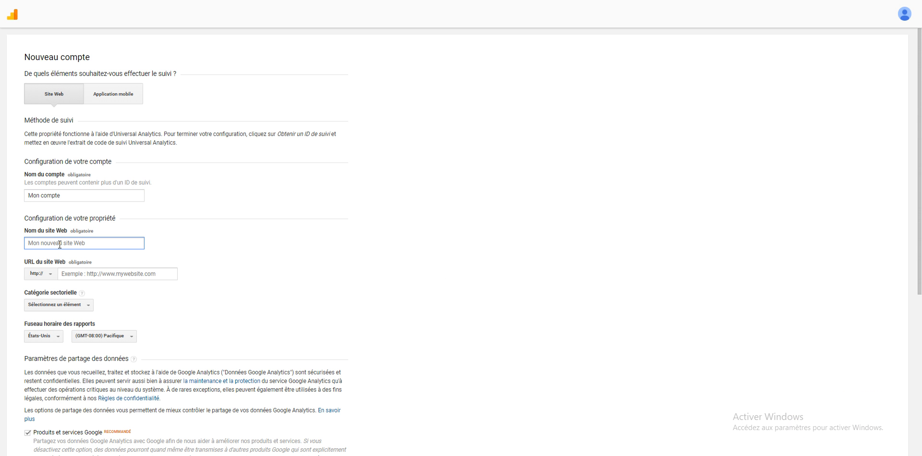
{"action": "type", "text": "Capital"}
{"action": "type", "text": "ne Cap"}
{"action": "key", "text": "Tab"}
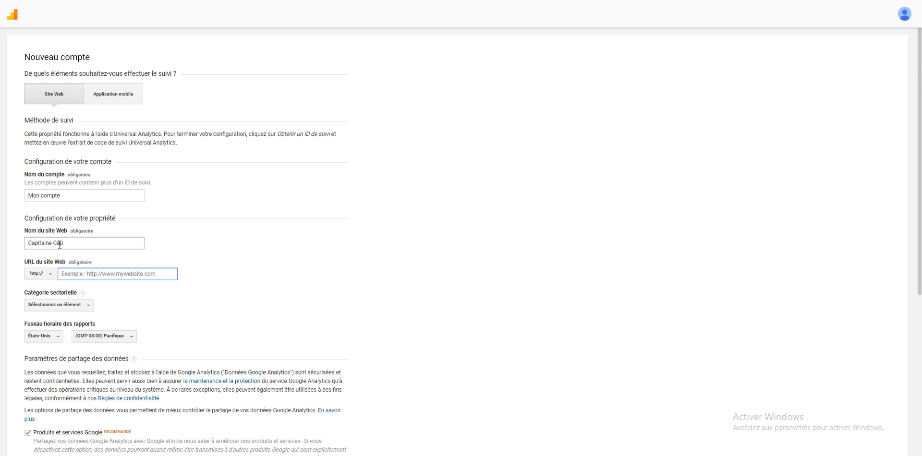
{"action": "type", "text": "www.ap"}
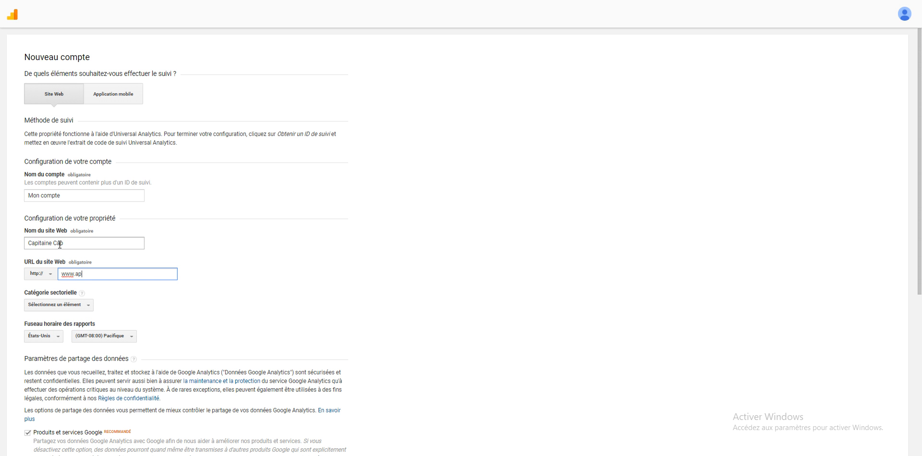
{"action": "key", "text": "BackSpace"}
{"action": "key", "text": "BackSpace"}
{"action": "type", "text": "capitaine-cap.myshopify.com"}
- Set the industry category to Shopping and the country of the reporting time zone to France
{"action": "left_click", "coordinate": [89, 306]}
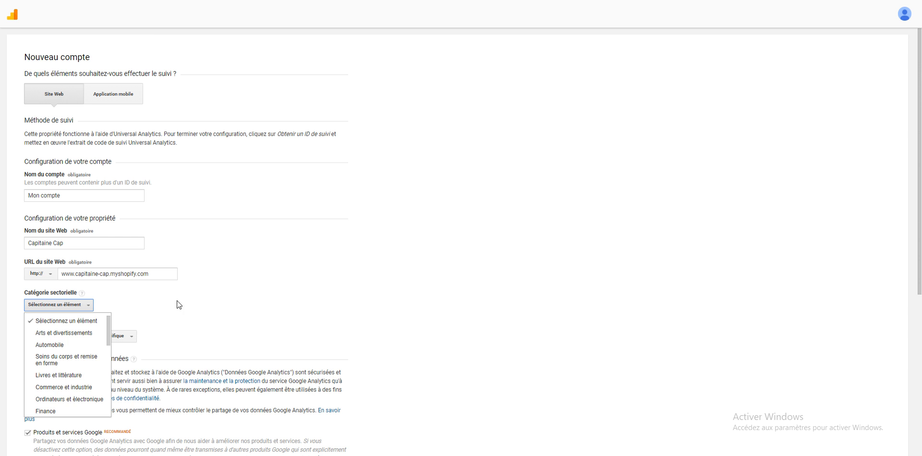
{"action": "scroll", "coordinate": [173, 305], "scroll_direction": "down", "scroll_amount": 1}
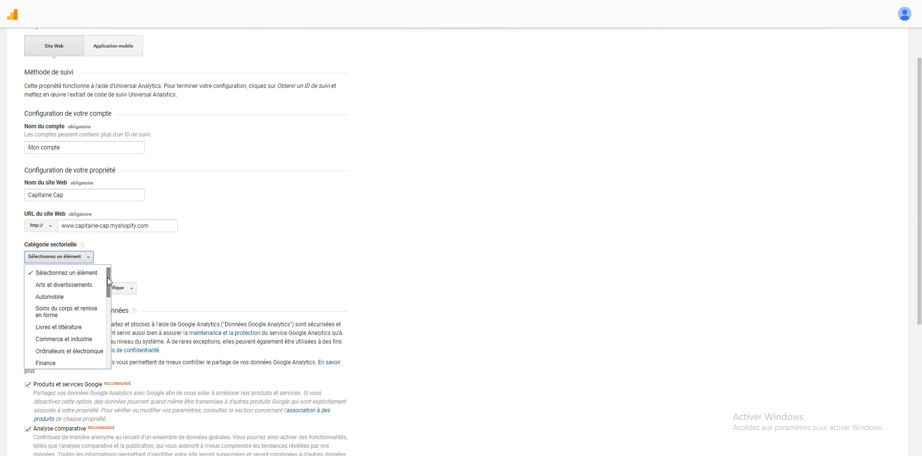
{"action": "left_click_drag", "start_coordinate": [108, 278], "coordinate": [103, 349]}
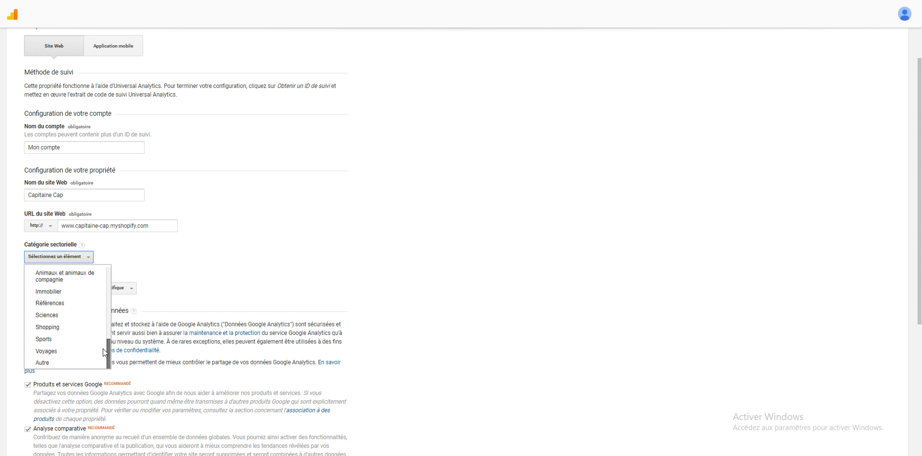
{"action": "left_click", "coordinate": [87, 328]}
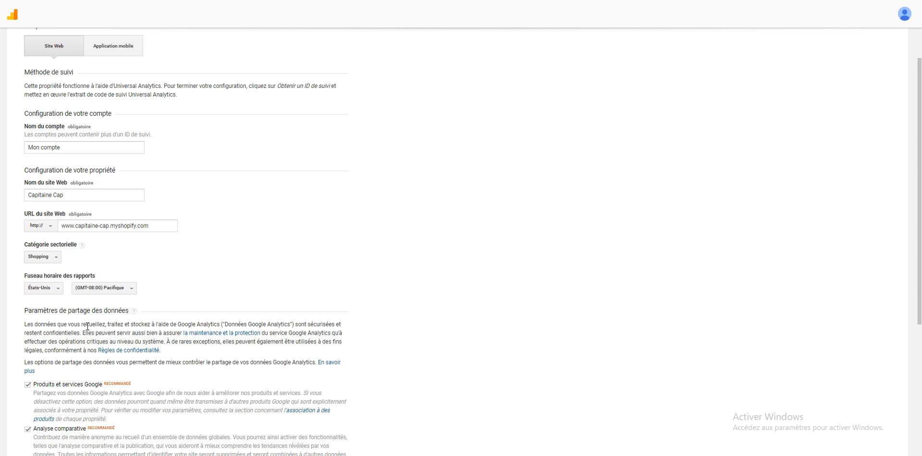
{"action": "left_click", "coordinate": [43, 288]}
{"action": "type", "text": "fra"}
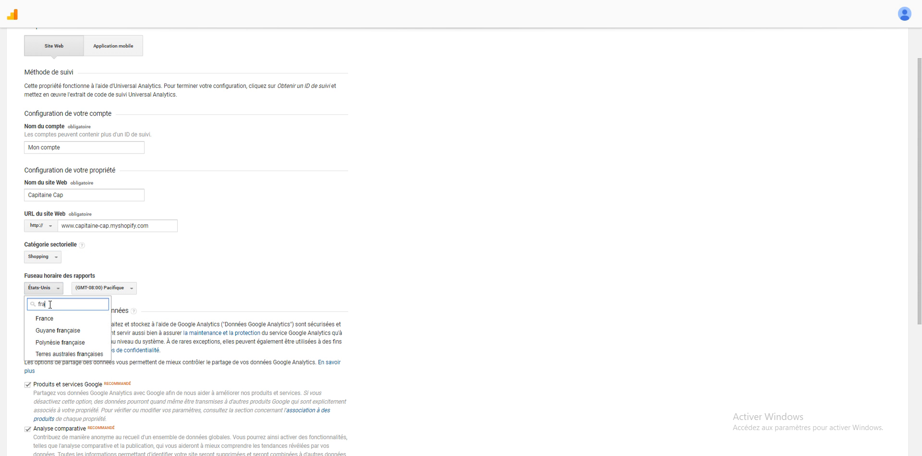
{"action": "left_click", "coordinate": [45, 318]}
- Request the tracking ID and accept the Google Analytics terms of use for France
{"action": "scroll", "coordinate": [66, 318], "scroll_direction": "down", "scroll_amount": 4}
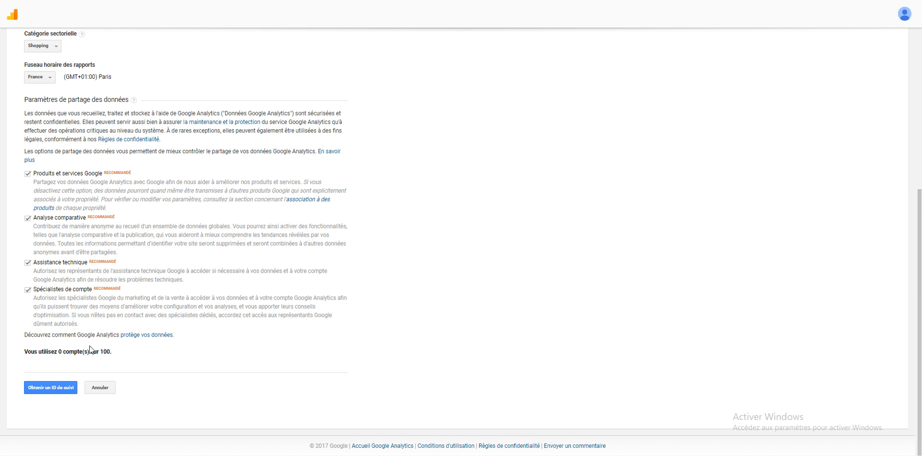
{"action": "left_click", "coordinate": [62, 386]}
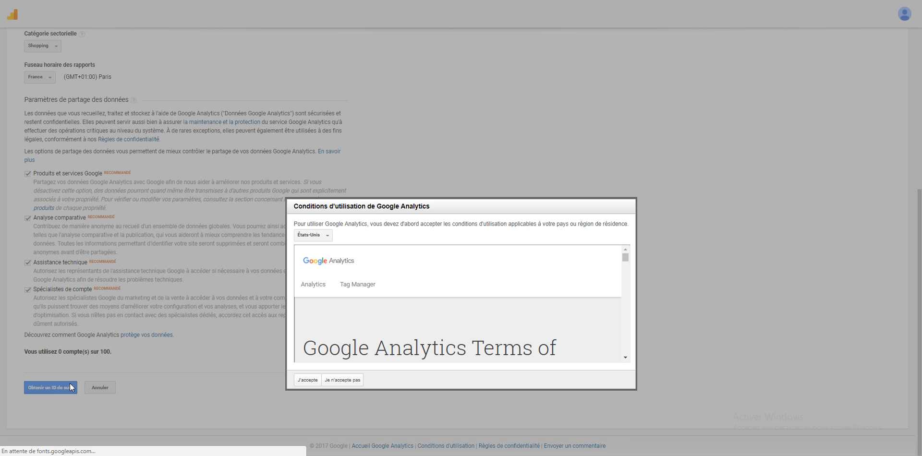
{"action": "left_click", "coordinate": [319, 237]}
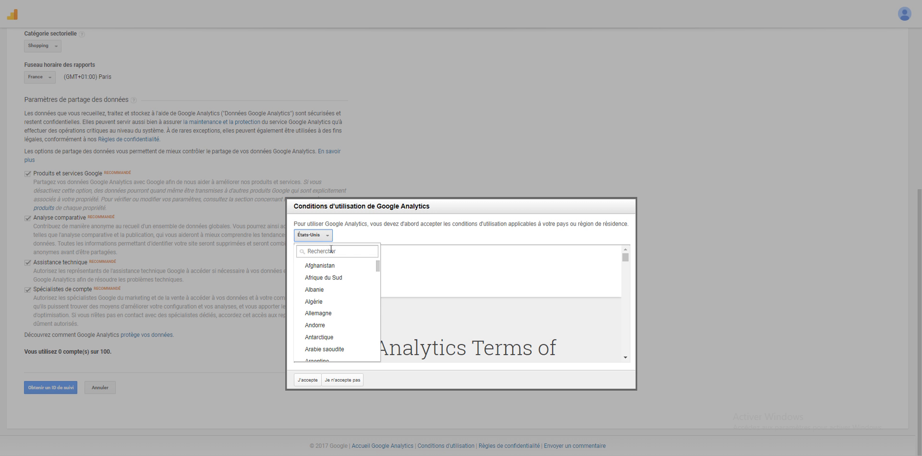
{"action": "type", "text": "fra"}
{"action": "left_click", "coordinate": [334, 264]}
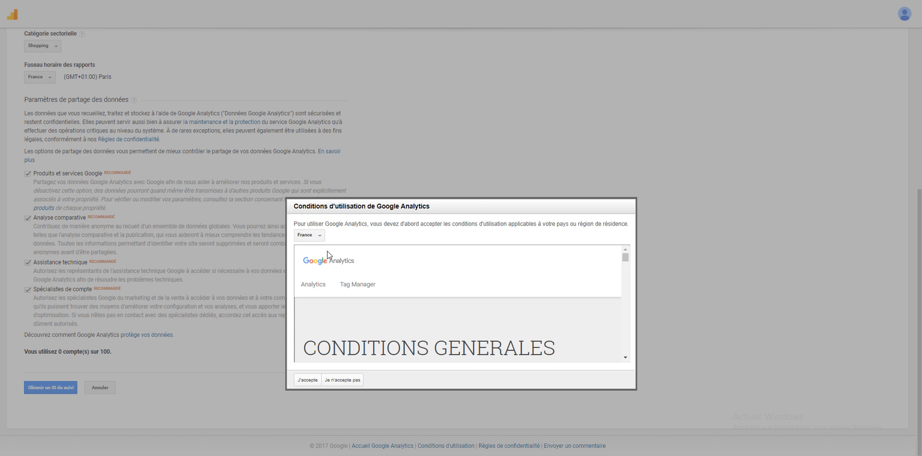
{"action": "scroll", "coordinate": [310, 335], "scroll_direction": "down", "scroll_amount": 15}
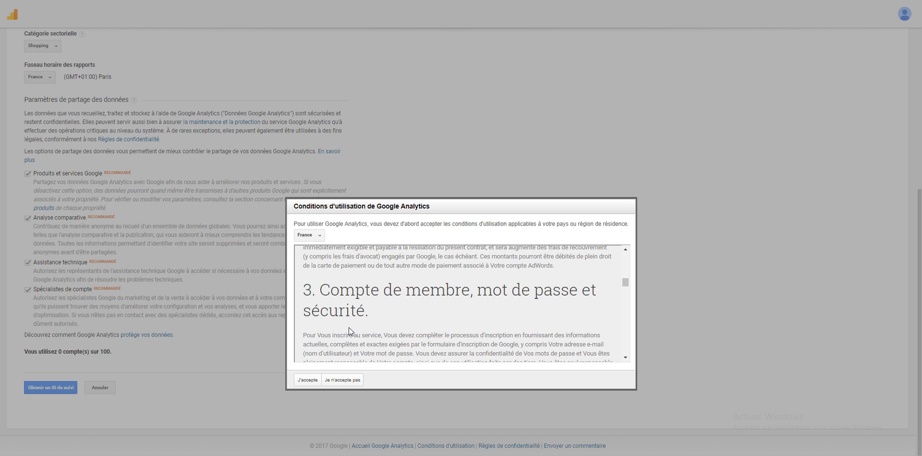
{"action": "scroll", "coordinate": [344, 332], "scroll_direction": "down", "scroll_amount": 5}
{"action": "left_click", "coordinate": [308, 380]}
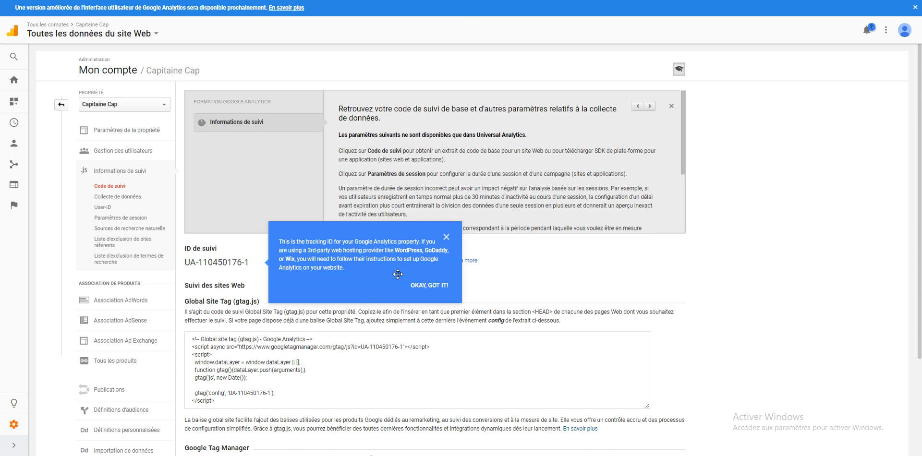
- Dismiss the tracking ID tip and copy the entire Global Site Tag (gtag.js) code
{"action": "left_click", "coordinate": [452, 235]}
{"action": "scroll", "coordinate": [444, 245], "scroll_direction": "down", "scroll_amount": 2}
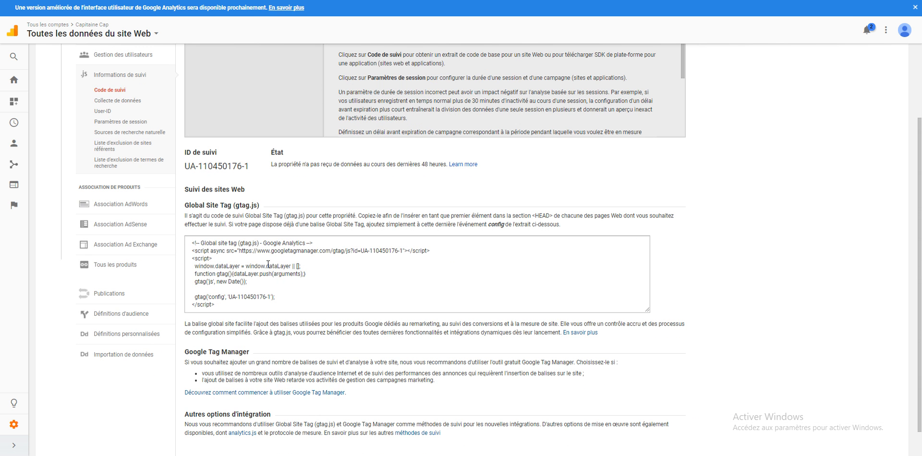
{"action": "left_click", "coordinate": [250, 266]}
{"action": "key", "text": "ctrl+c"}
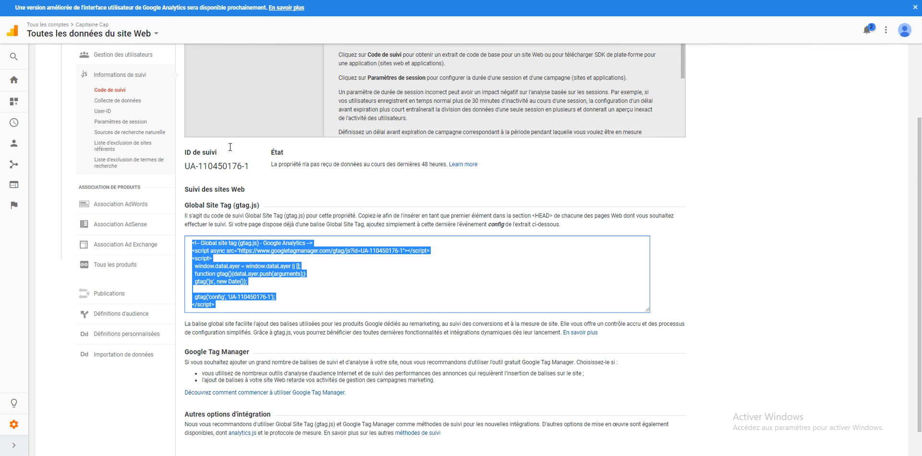
- Switch to Shopify, paste the tracking code as the store's Google Analytics account and save the preferences
{"action": "key", "text": "ctrl+Tab"}
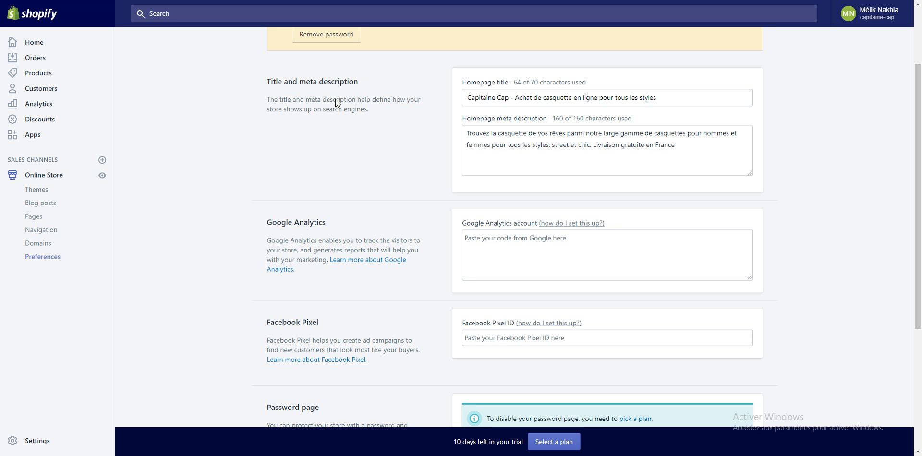
{"action": "left_click", "coordinate": [517, 265]}
{"action": "key", "text": "ctrl+v"}
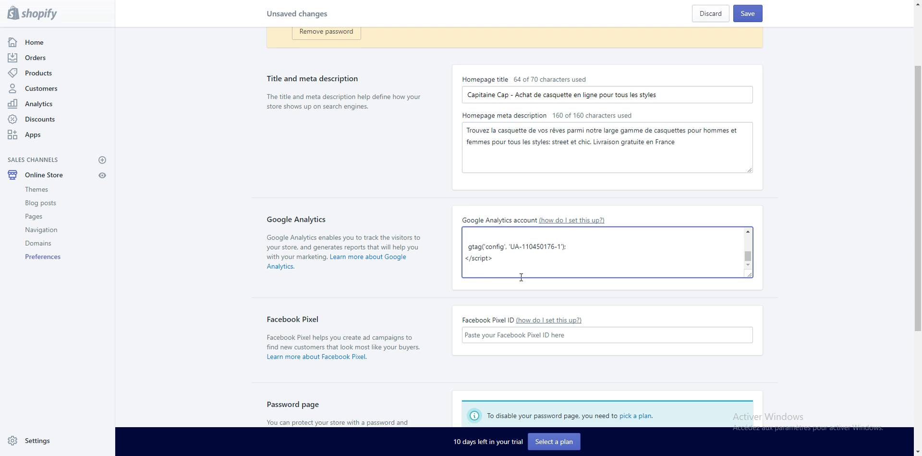
{"action": "scroll", "coordinate": [521, 273], "scroll_direction": "down", "scroll_amount": 3}
{"action": "scroll", "coordinate": [525, 289], "scroll_direction": "up", "scroll_amount": 3}
{"action": "scroll", "coordinate": [576, 232], "scroll_direction": "up", "scroll_amount": 2}
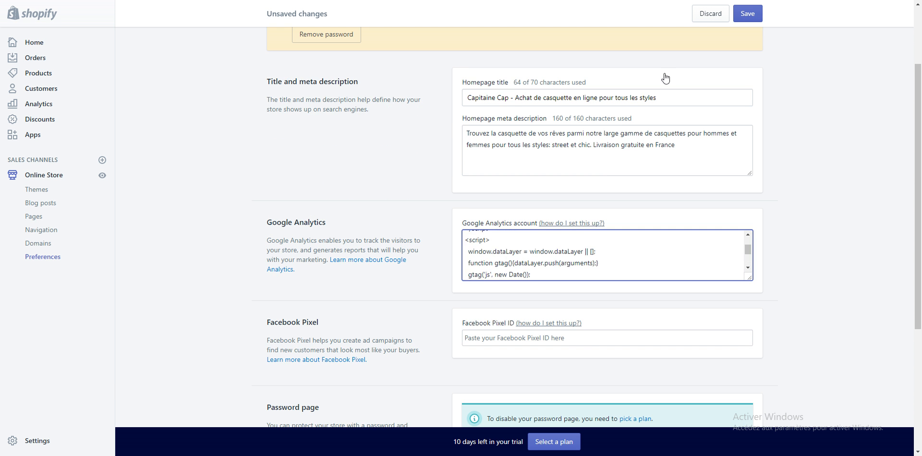
{"action": "left_click", "coordinate": [746, 14]}
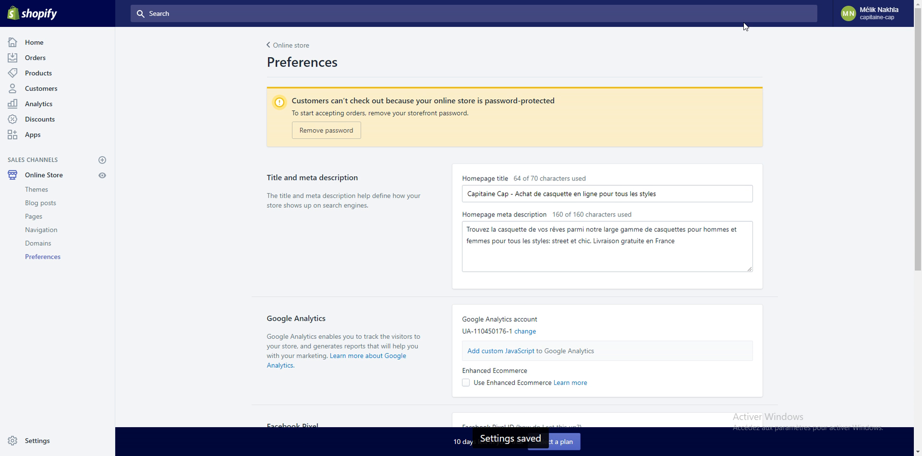
- Compare the tracking ID saved in the Shopify preferences with the one shown in Google Analytics
{"action": "scroll", "coordinate": [489, 365], "scroll_direction": "down", "scroll_amount": 3}
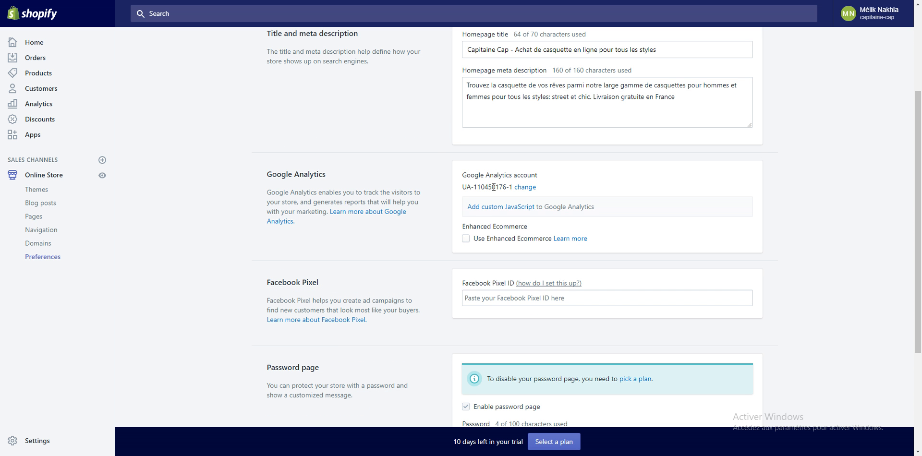
{"action": "left_click_drag", "start_coordinate": [462, 188], "coordinate": [514, 187]}
{"action": "key", "text": "alt+Tab"}
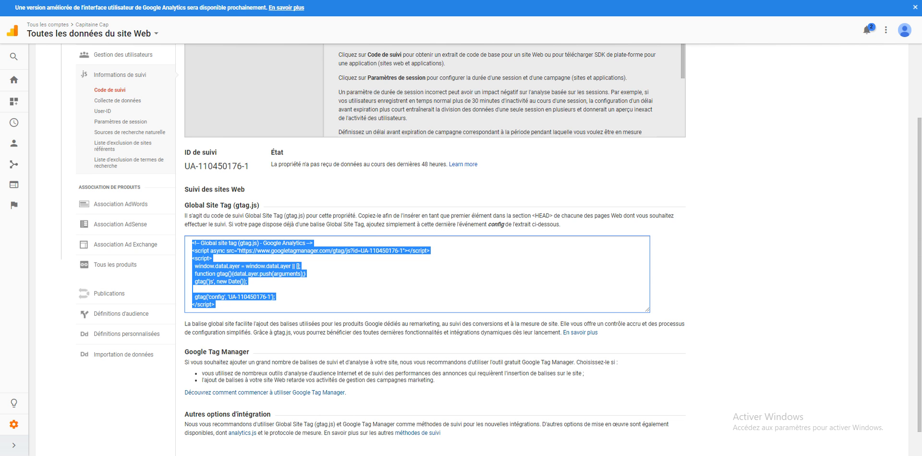
{"action": "scroll", "coordinate": [227, 163], "scroll_direction": "up", "scroll_amount": 2}
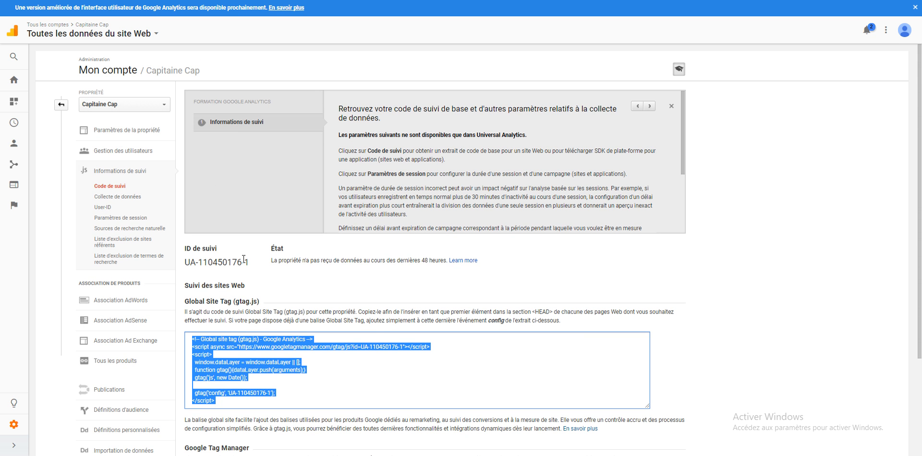
{"action": "left_click_drag", "start_coordinate": [249, 261], "coordinate": [203, 261]}
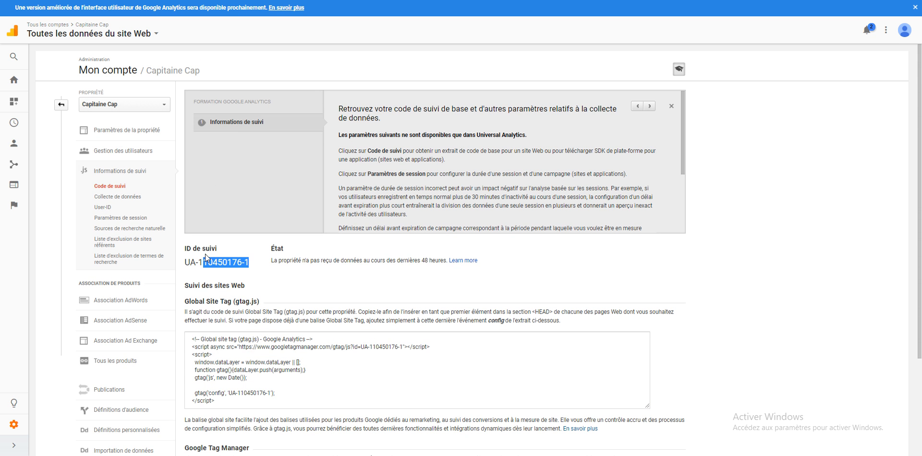
- Open the Google Analytics home page and look through the Acquisition, Comportement and Conversions report categories
{"action": "left_click", "coordinate": [16, 89]}
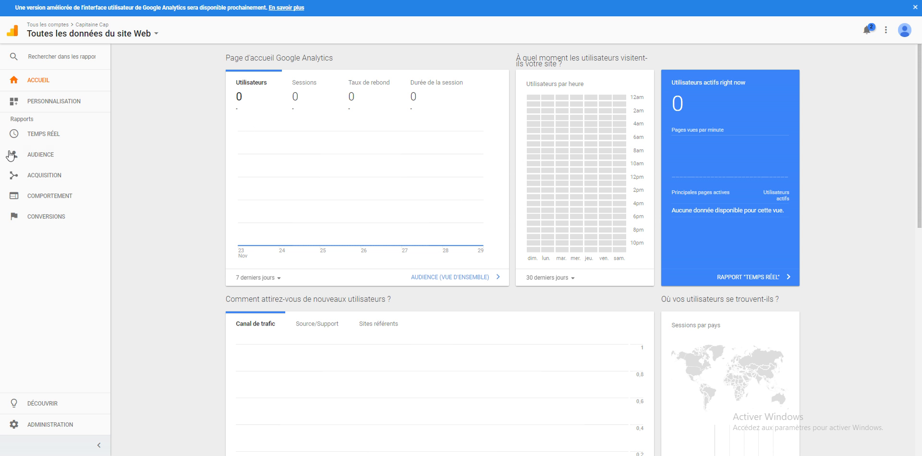
{"action": "left_click", "coordinate": [30, 180]}
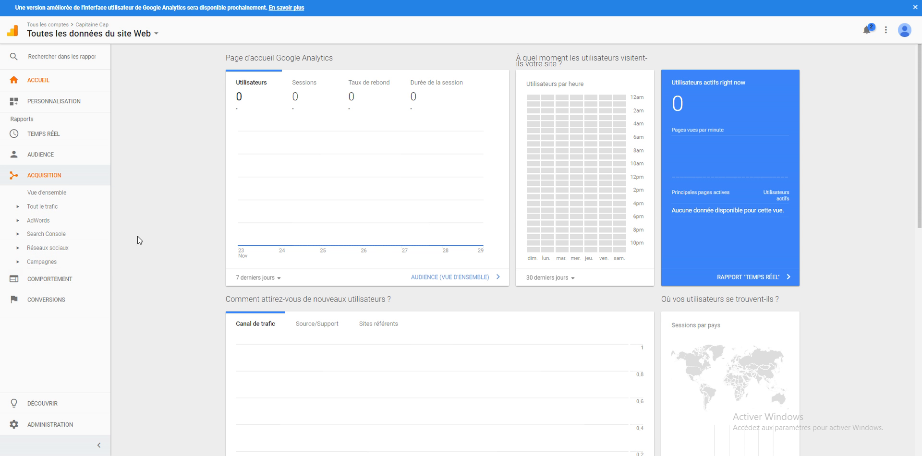
{"action": "left_click", "coordinate": [71, 281]}
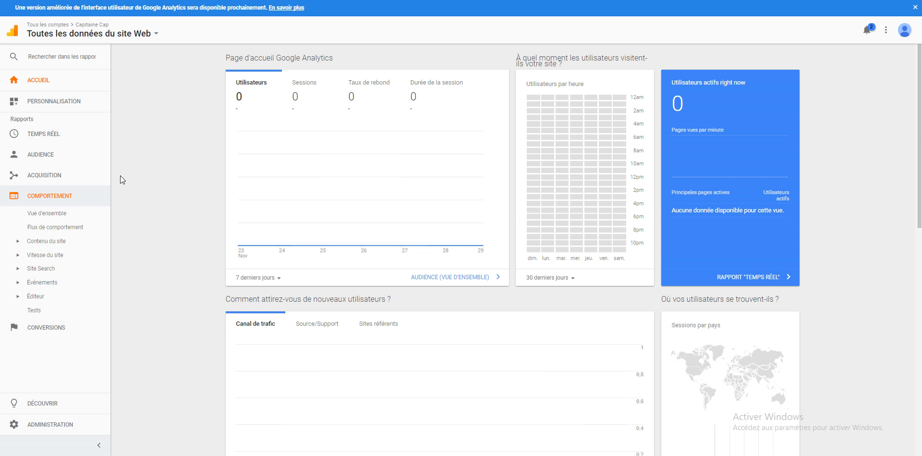
{"action": "left_click", "coordinate": [84, 328]}
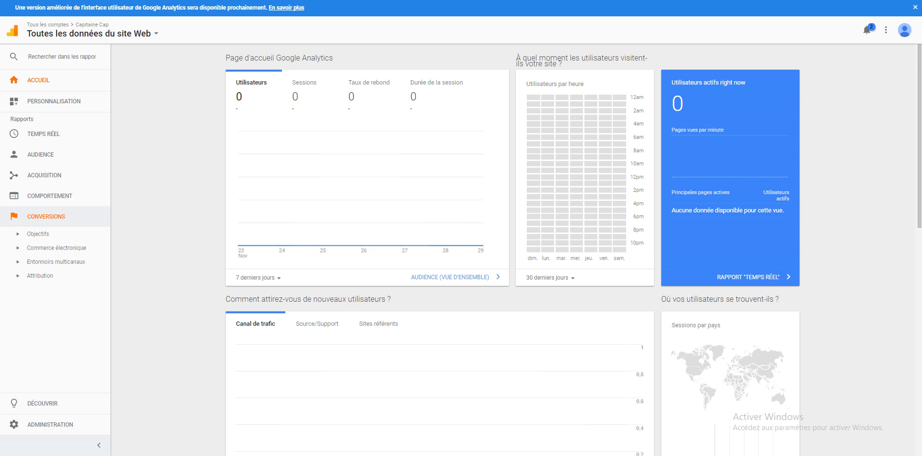
- Switch back to the Shopify store preferences and deselect the Google Analytics tracking ID
{"action": "key", "text": "ctrl+shift+Tab"}
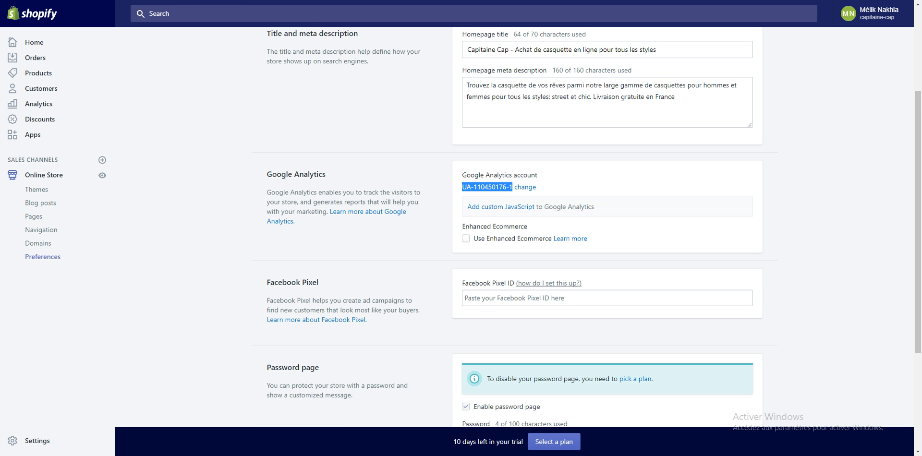
{"action": "mouse_move", "coordinate": [342, 455]}
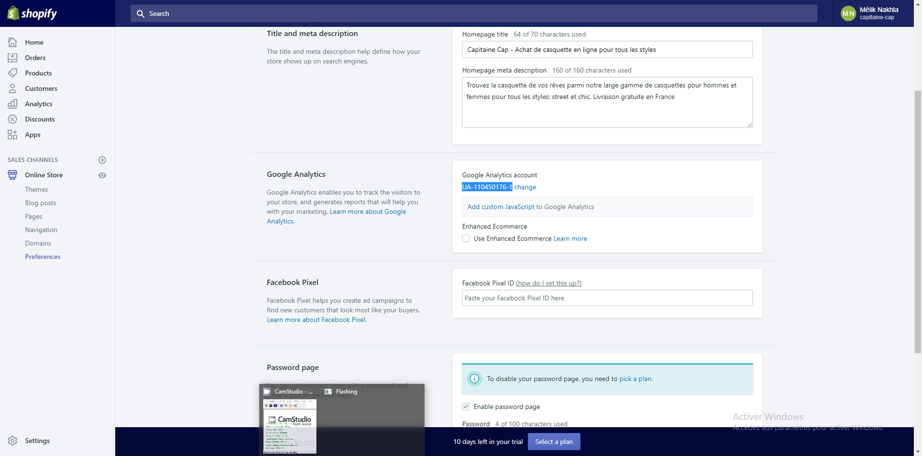
{"action": "left_click", "coordinate": [233, 265]}
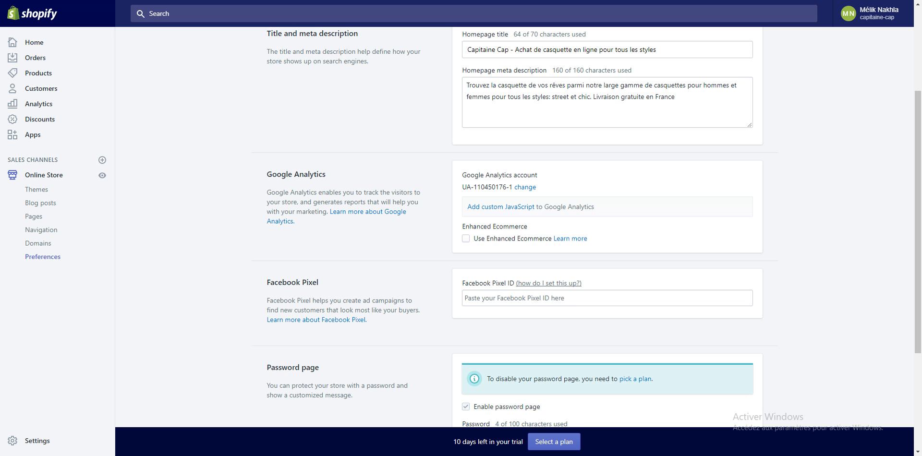